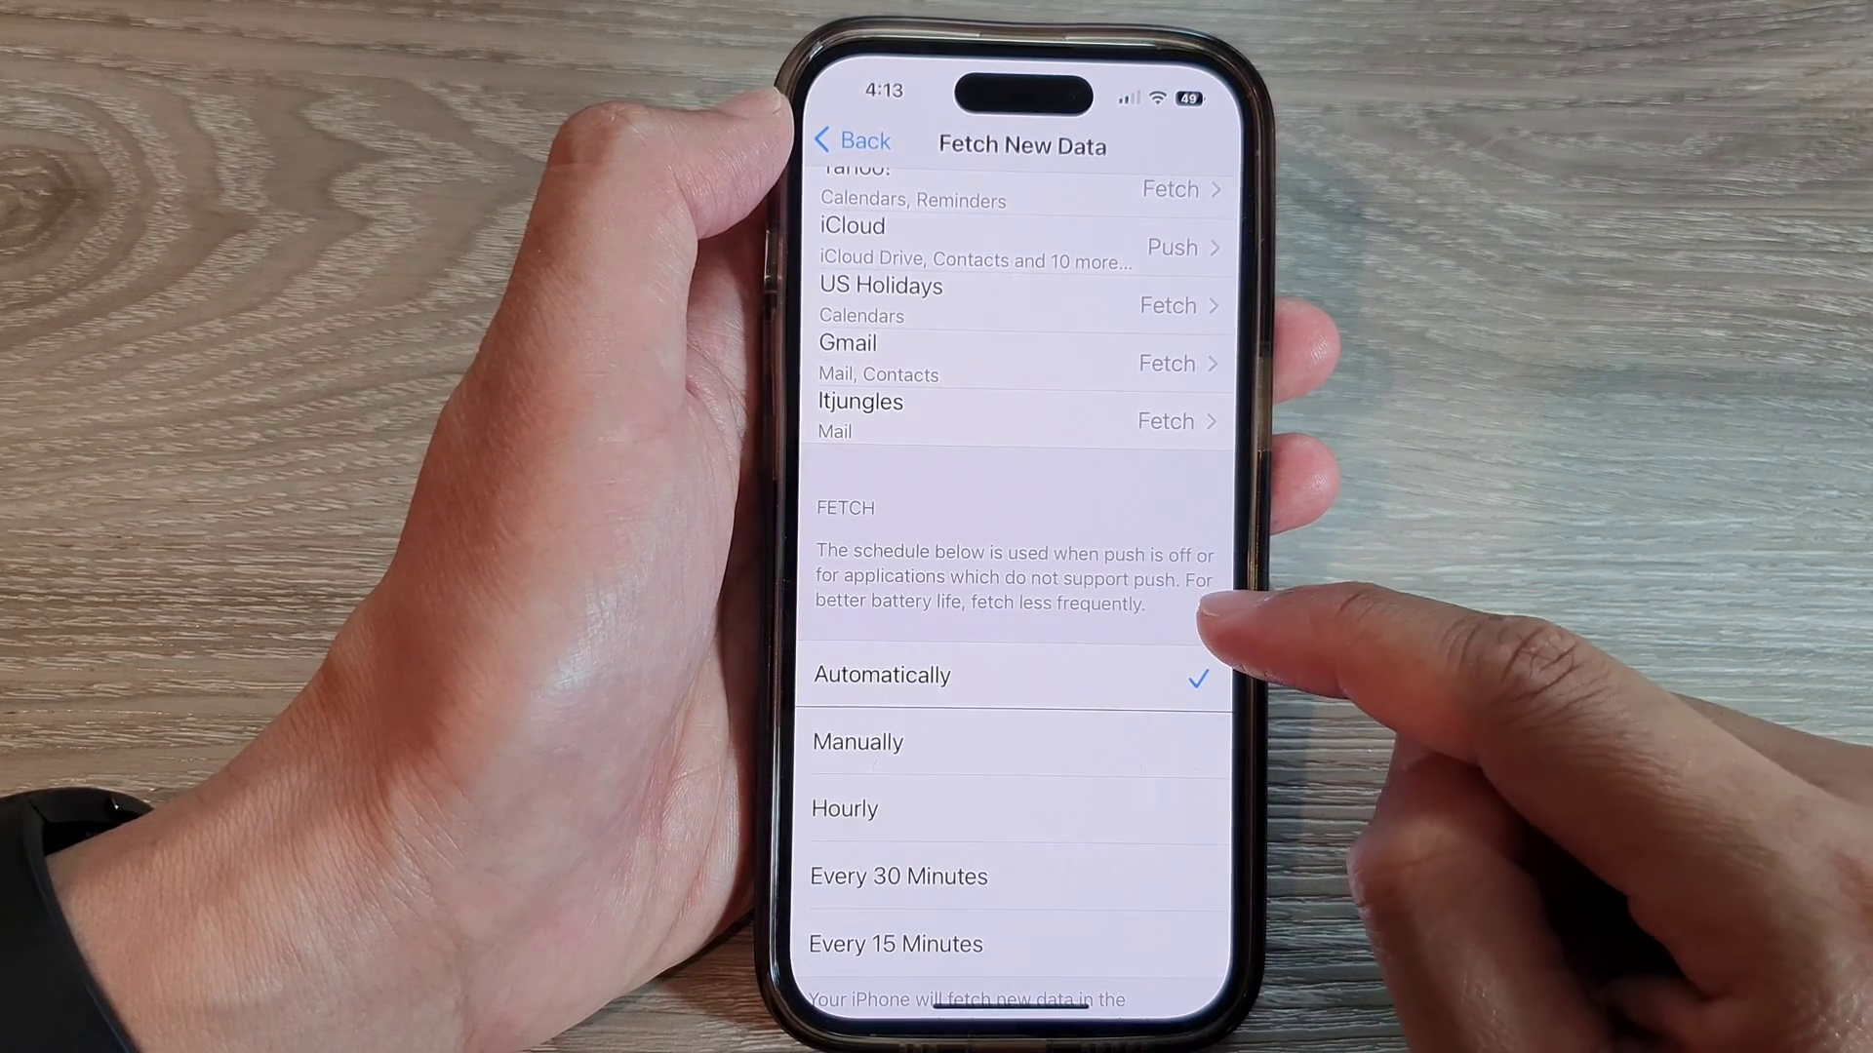
scroll(1016, 585, "down", 1)
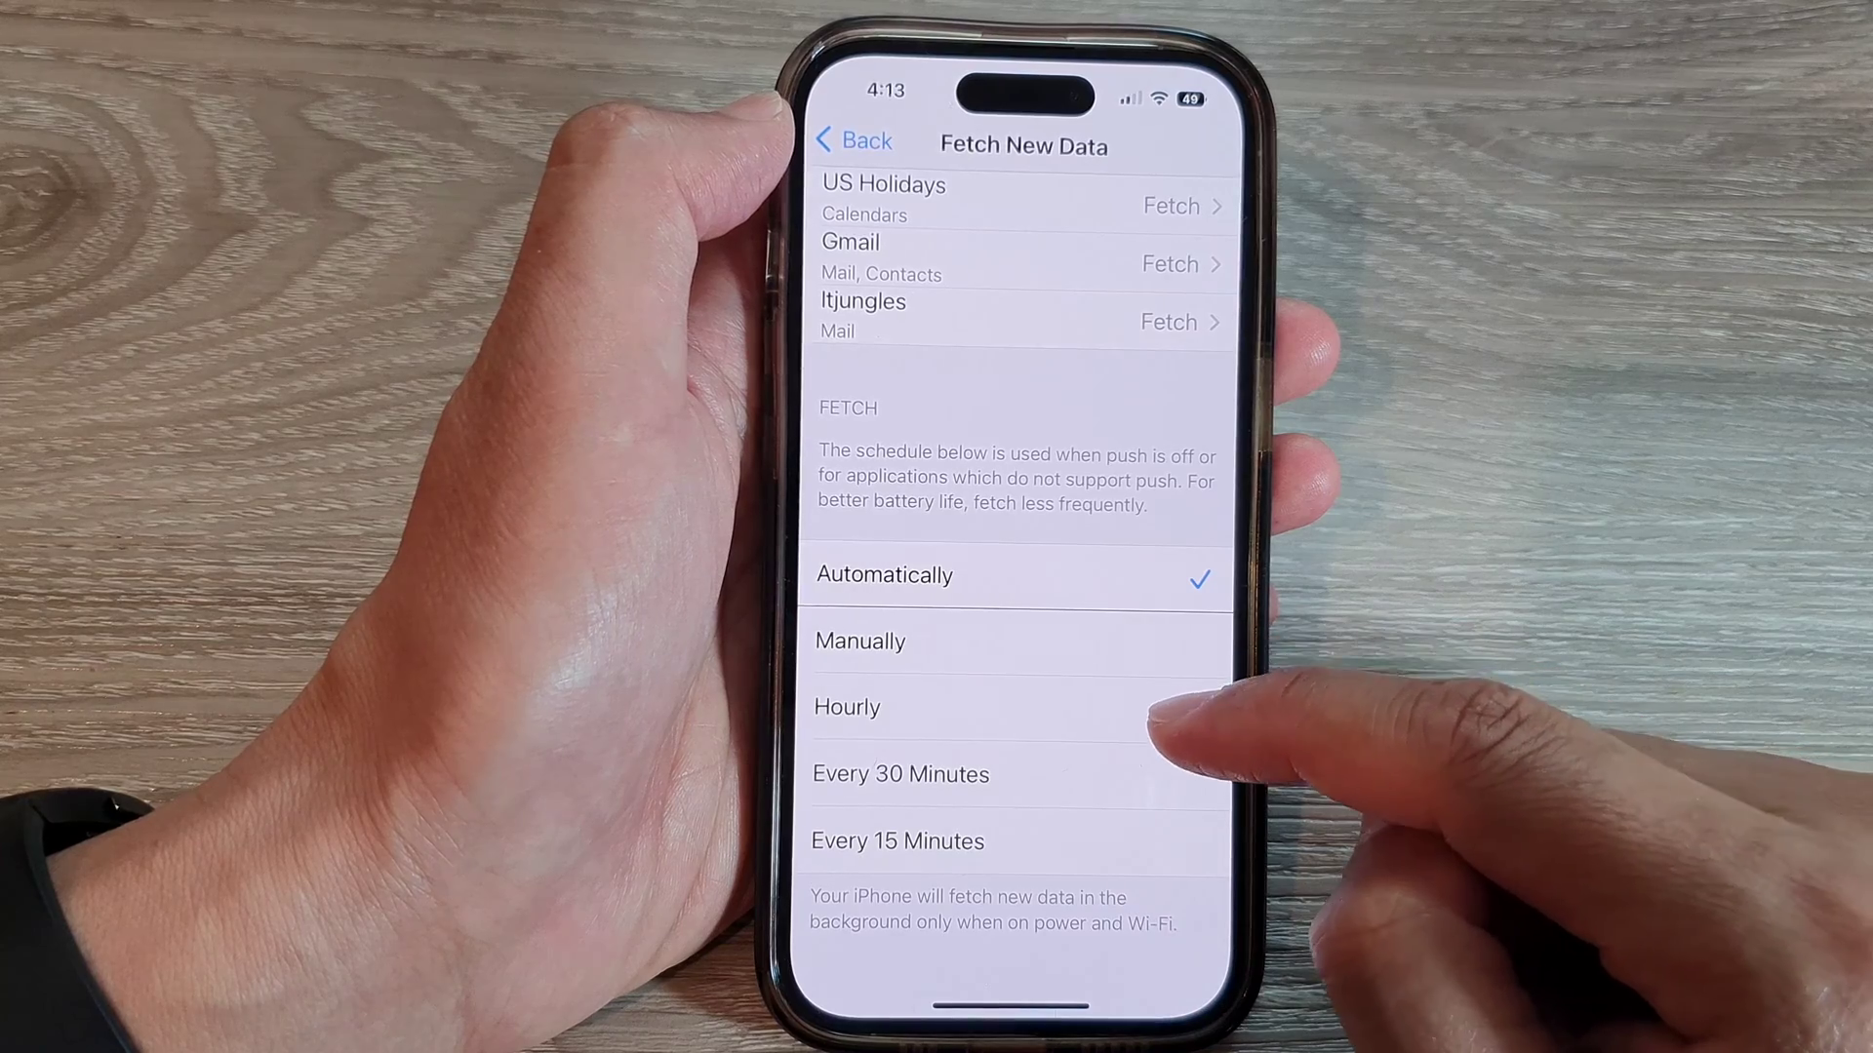
scroll(1149, 783, "down", 1)
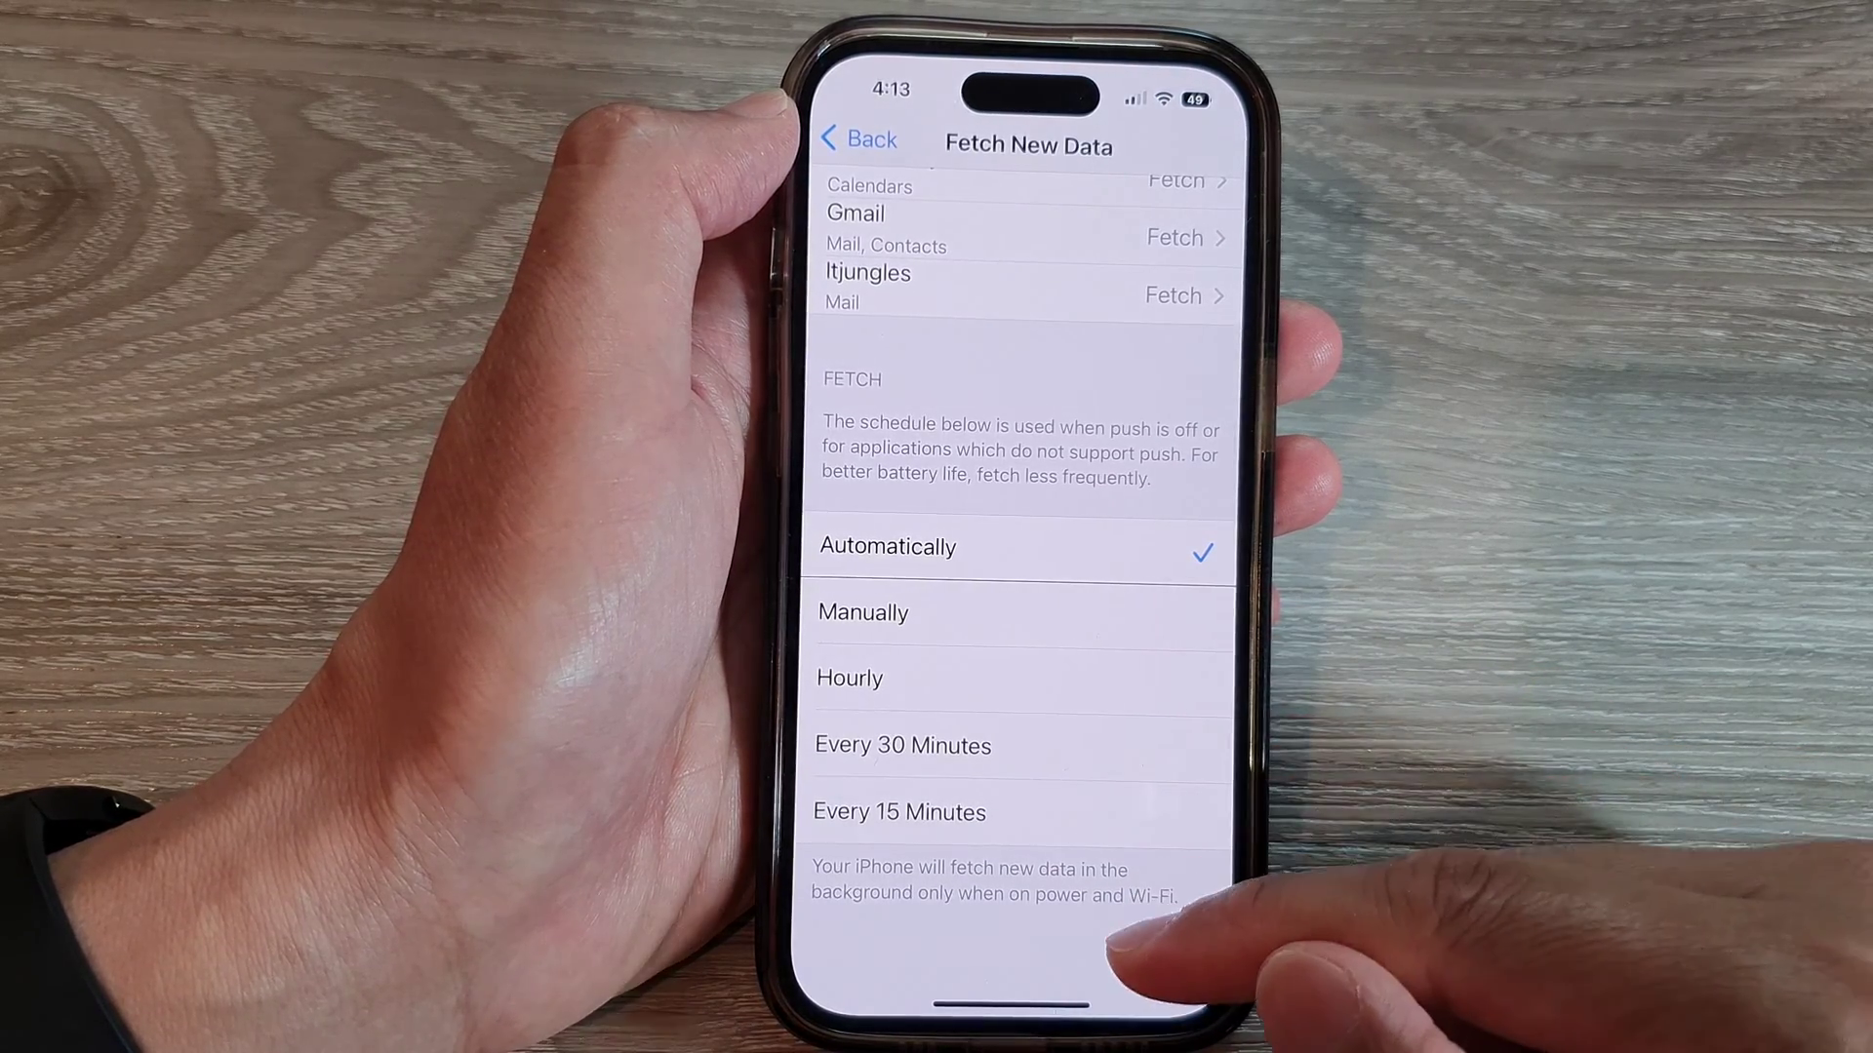
left_click_drag(1010, 1006, 1009, 761)
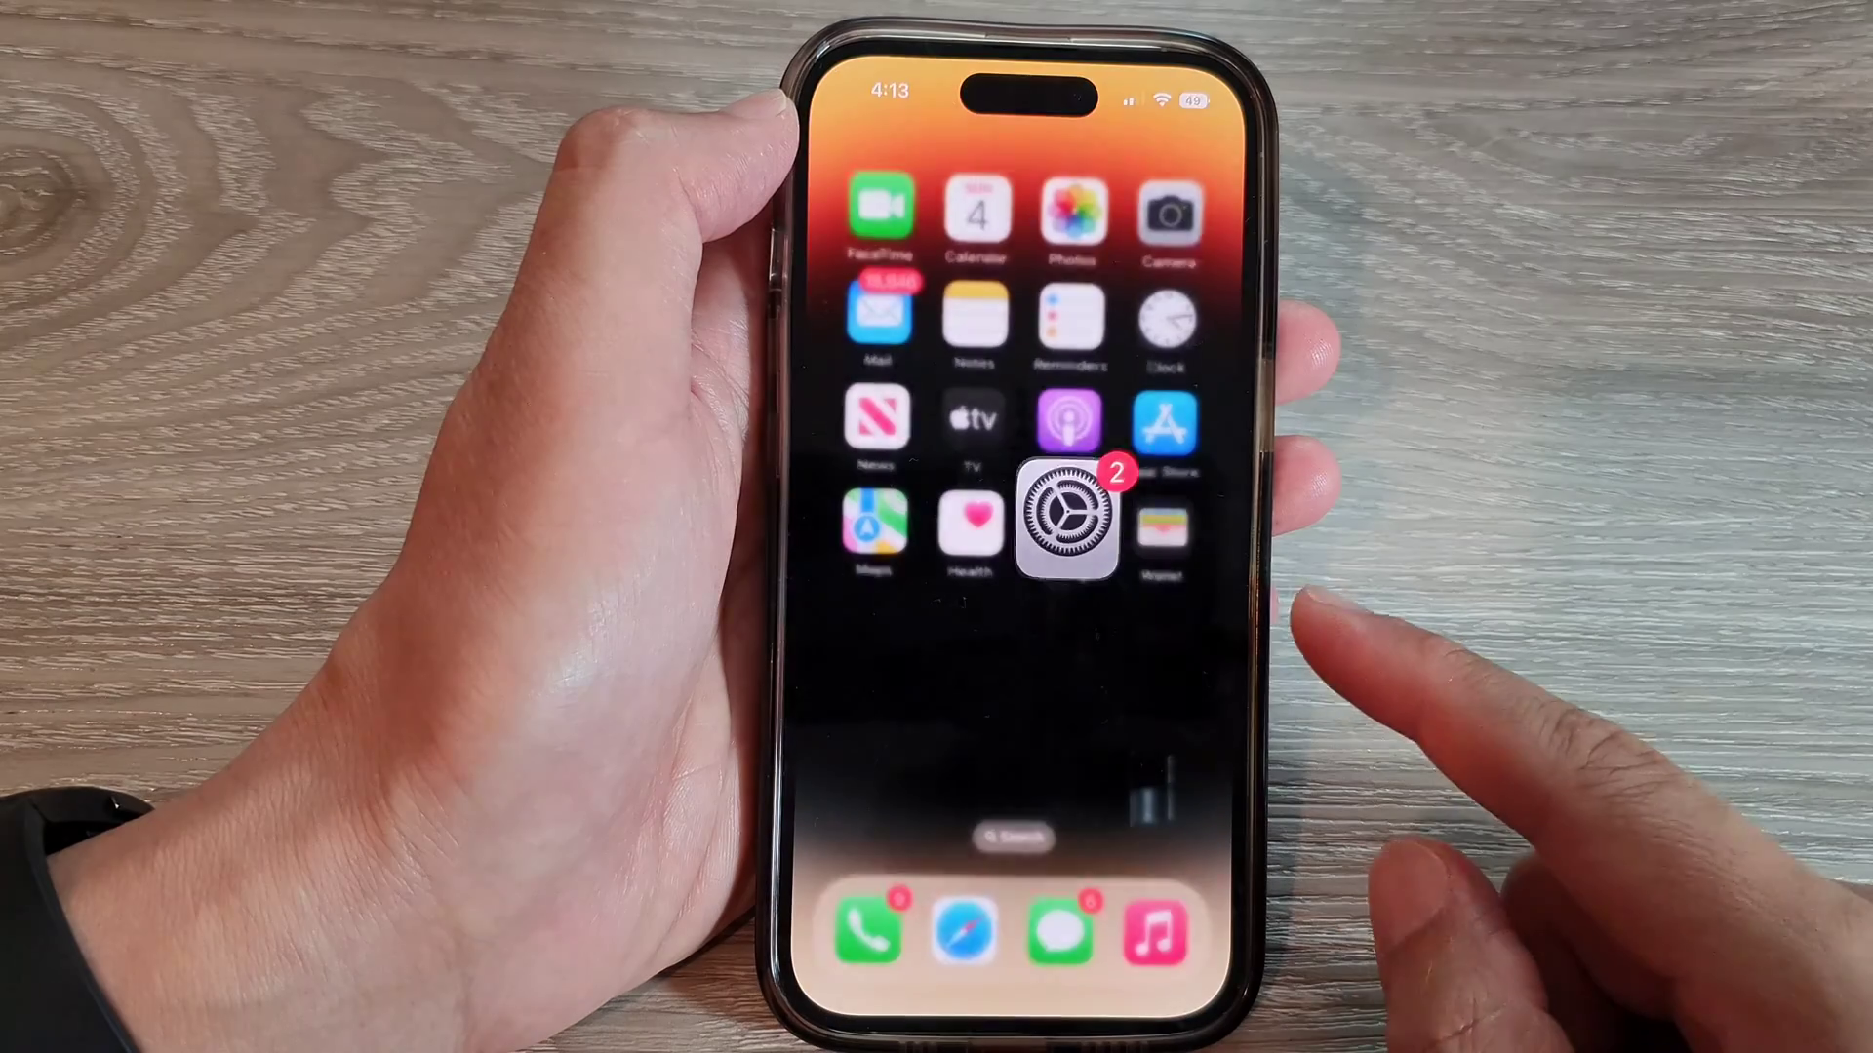